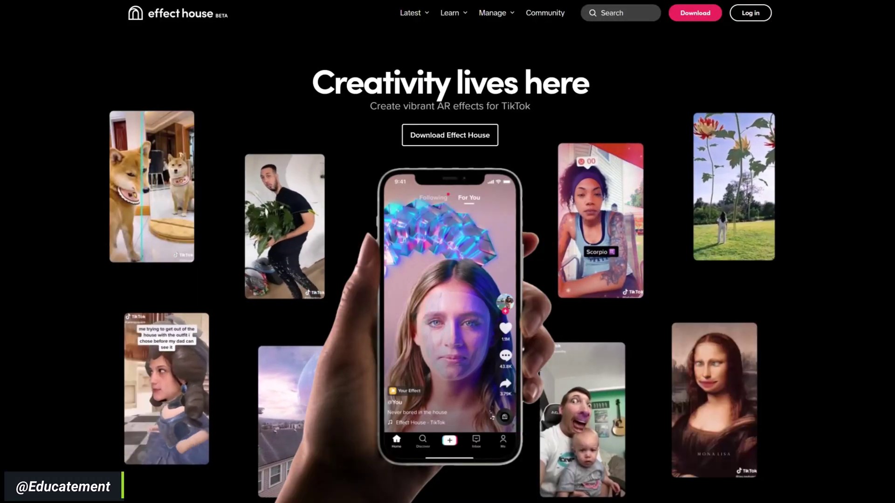
scroll(448, 279, "down", 3)
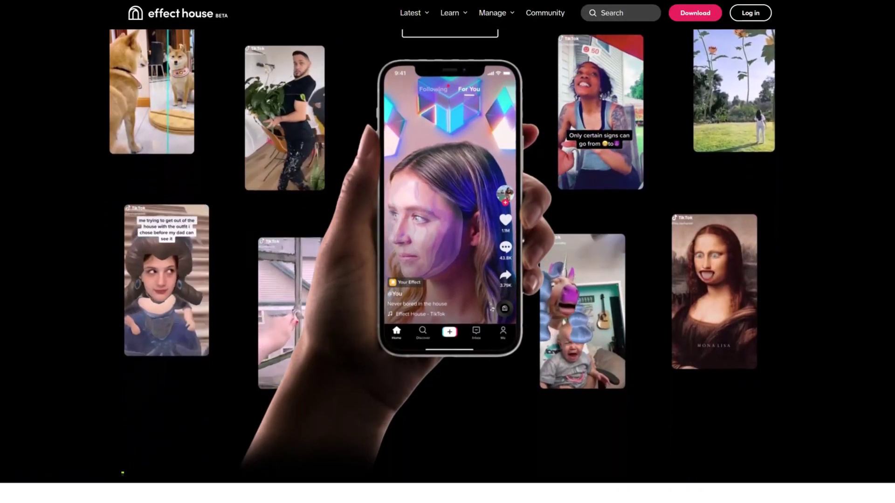
scroll(448, 280, "down", 5)
scroll(447, 280, "down", 5)
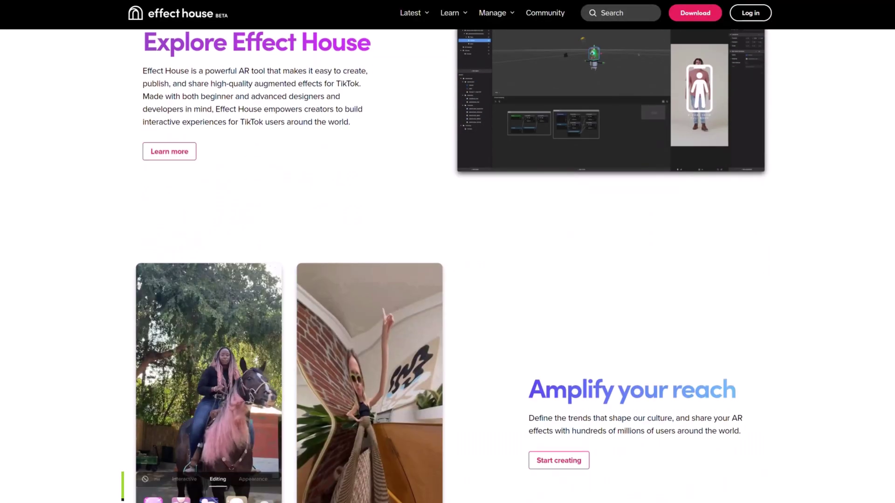
scroll(448, 280, "down", 4)
scroll(448, 280, "down", 3)
scroll(448, 280, "down", 4)
scroll(448, 280, "down", 4)
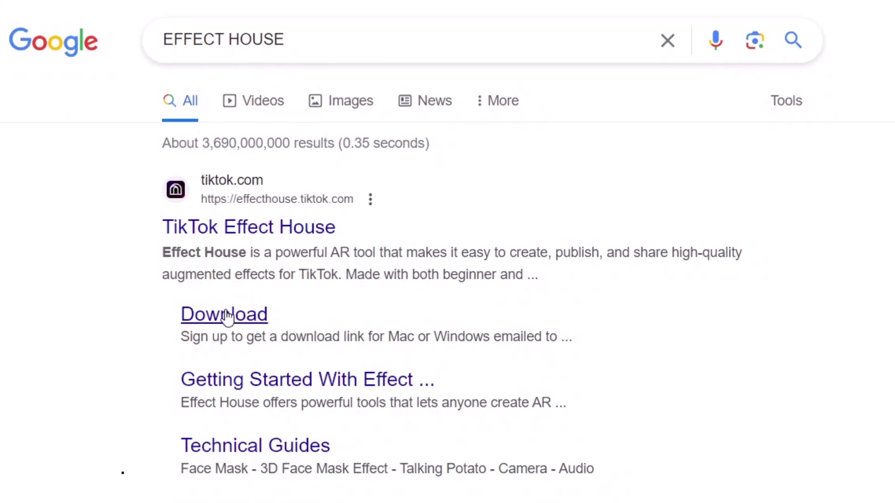
Step: Download the Windows Effect House installer from the Effect House download page
left_click(223, 315)
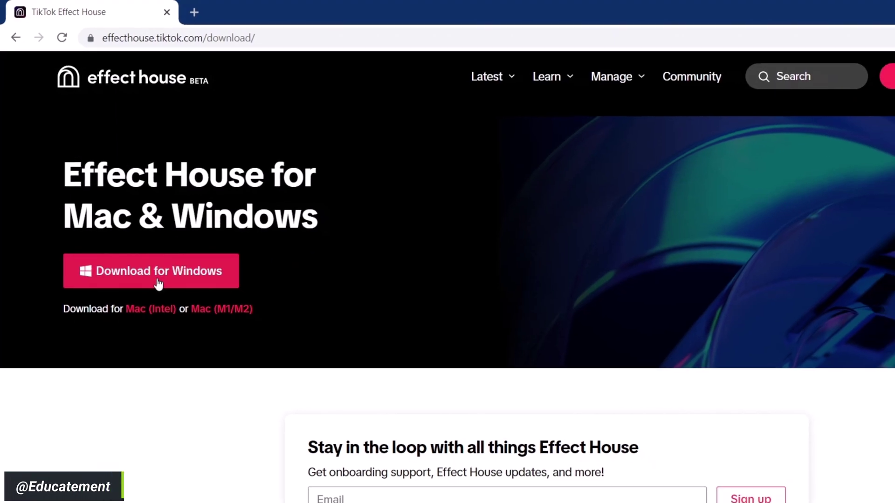
left_click(158, 277)
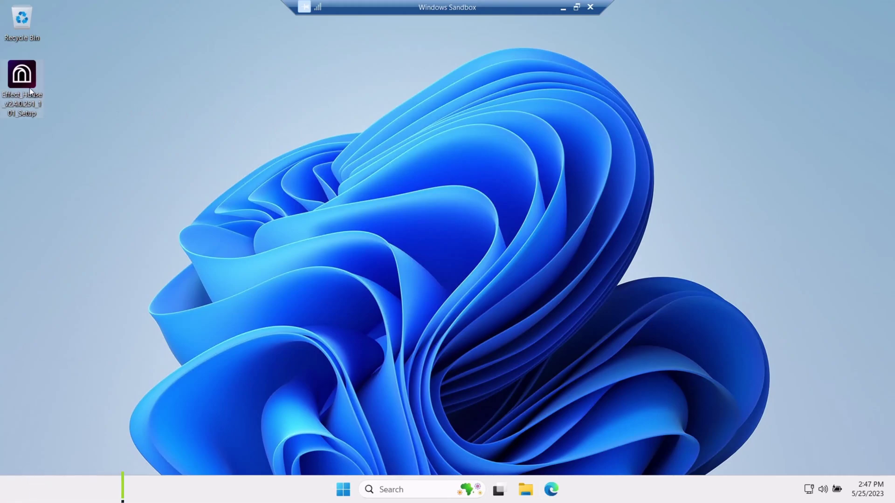
Step: Run the Effect House setup file from the desktop and install Effect House 2.4.0
double_click(29, 86)
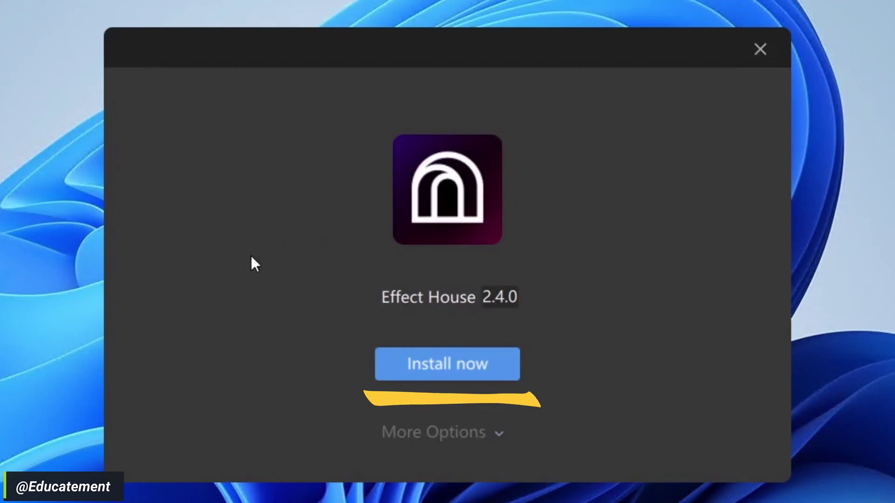
left_click(434, 357)
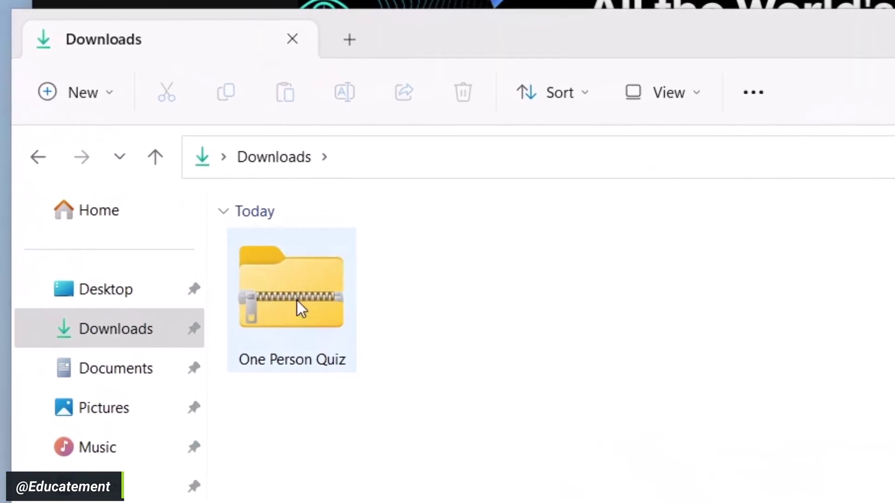
Step: Extract the One Person Quiz zip into its suggested folder
right_click(305, 299)
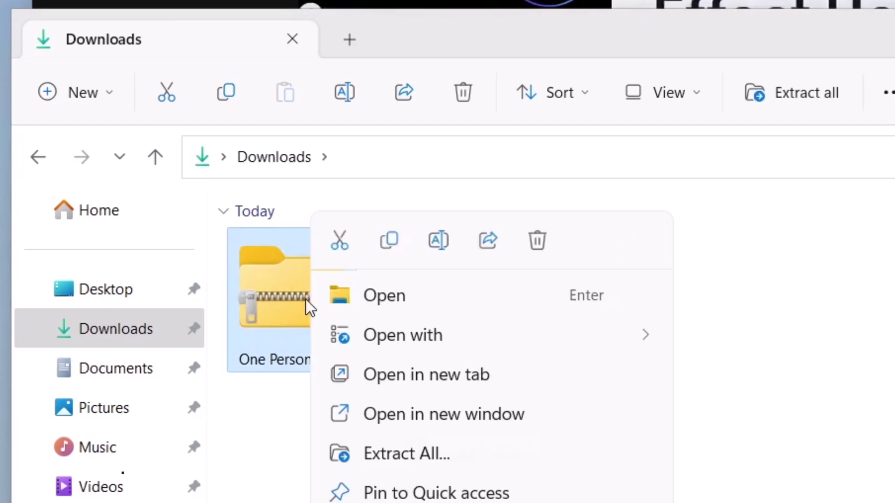
left_click(443, 457)
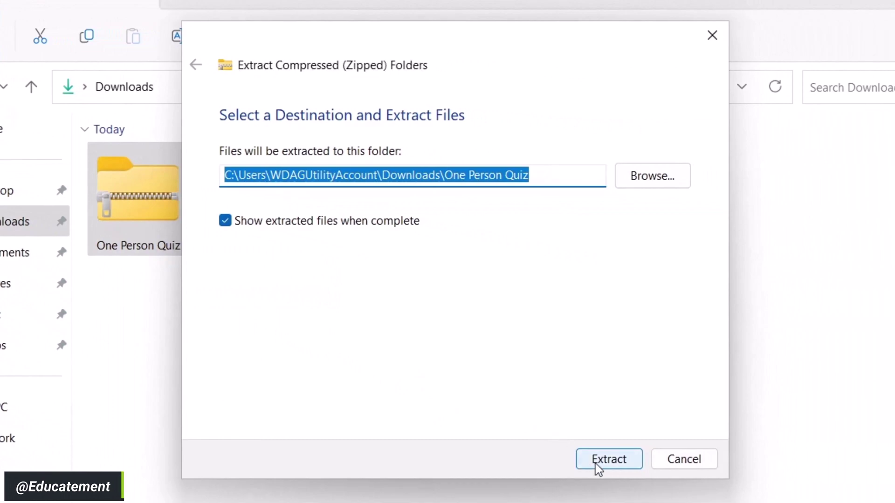
left_click(599, 461)
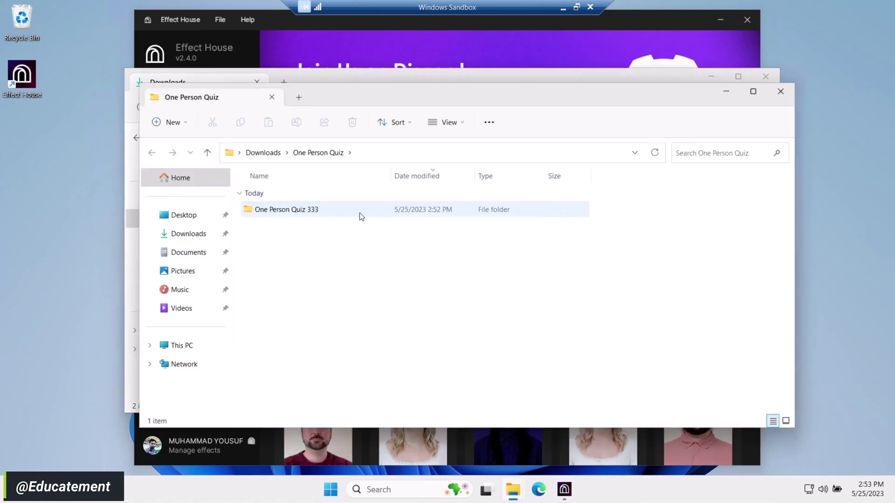
Step: Open the .ehproj effect project inside the One Person Quiz 333 folder
double_click(299, 214)
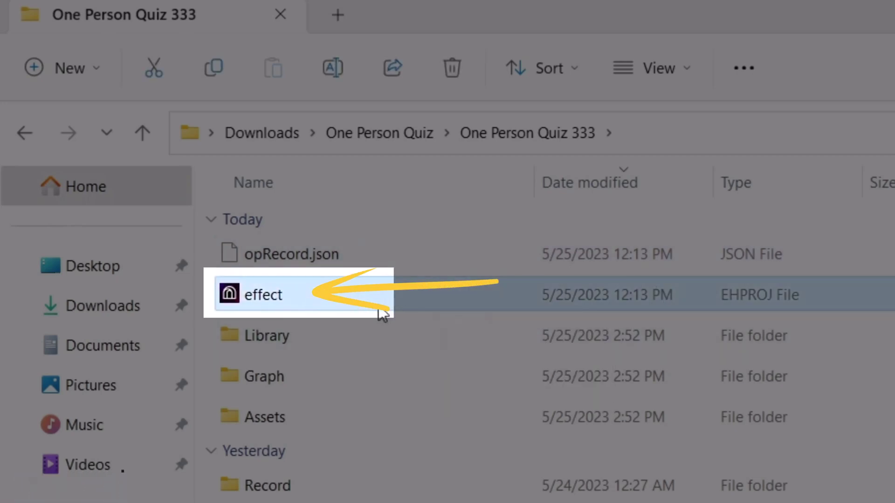
left_click(291, 292)
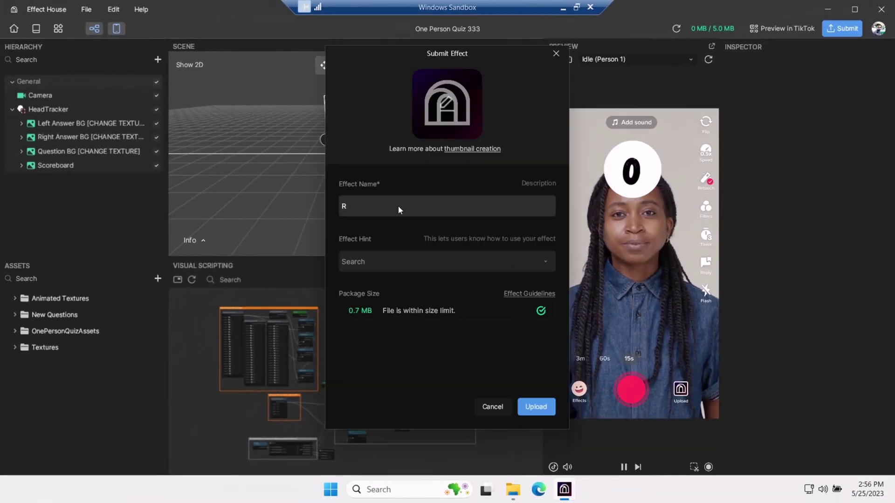
type("ed Flag F")
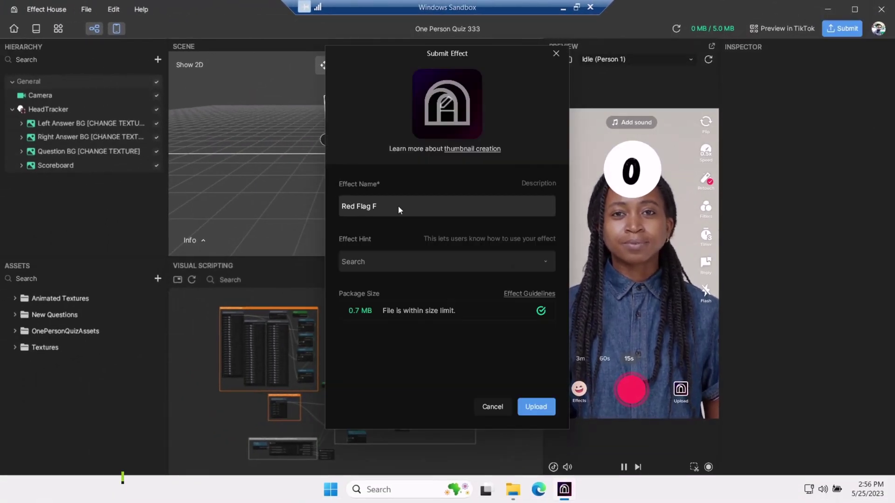
key("BackSpace")
type("Green Flag")
Step: Give the effect the Select 60s video hint and filter icon thumbnail, then upload it
left_click(396, 265)
type("60")
scroll(392, 350, "down", 3)
left_click(374, 366)
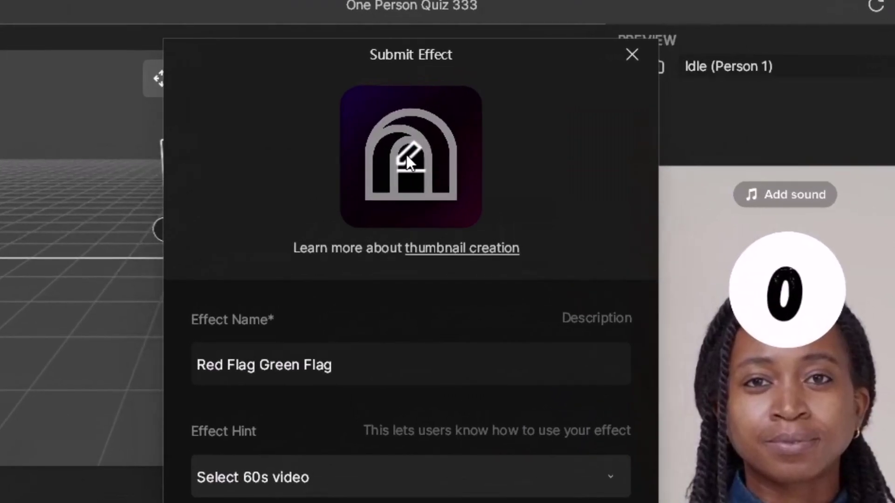
left_click(447, 106)
left_click(271, 191)
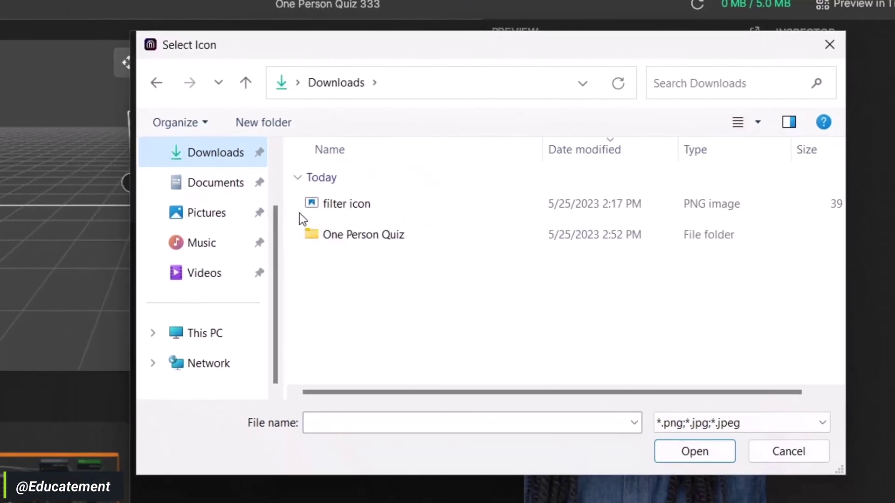
left_click(342, 202)
double_click(334, 206)
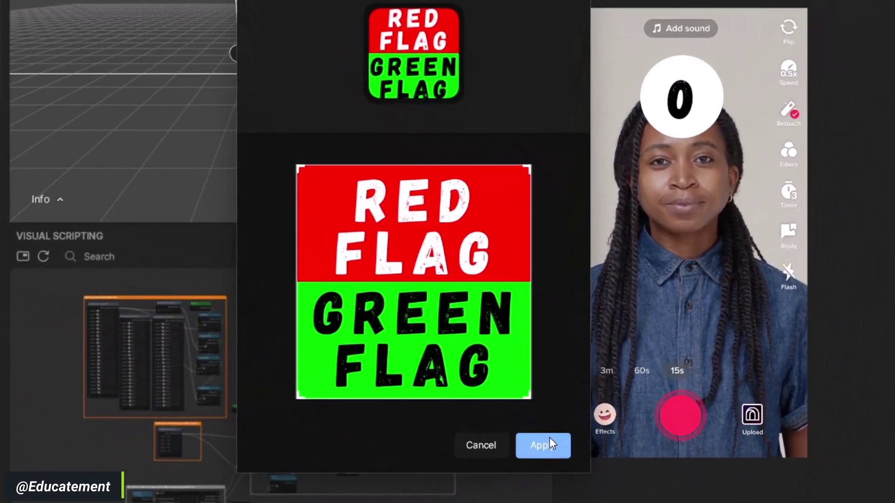
left_click(543, 444)
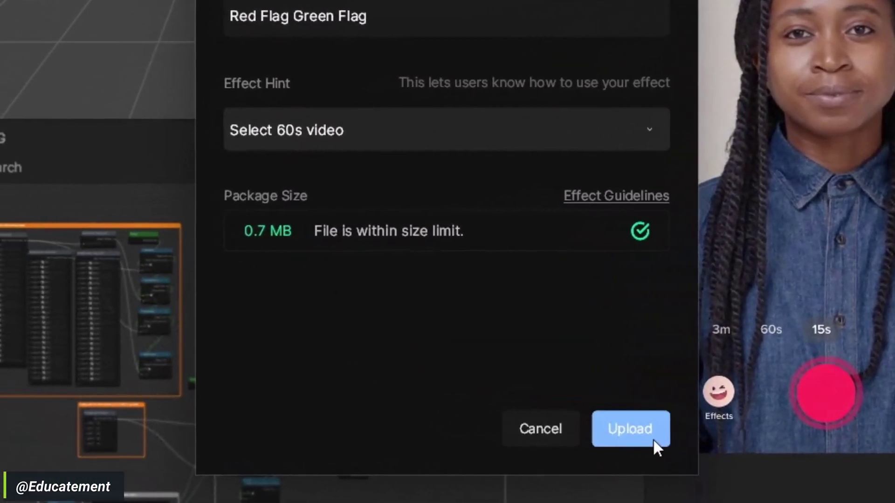
left_click(629, 428)
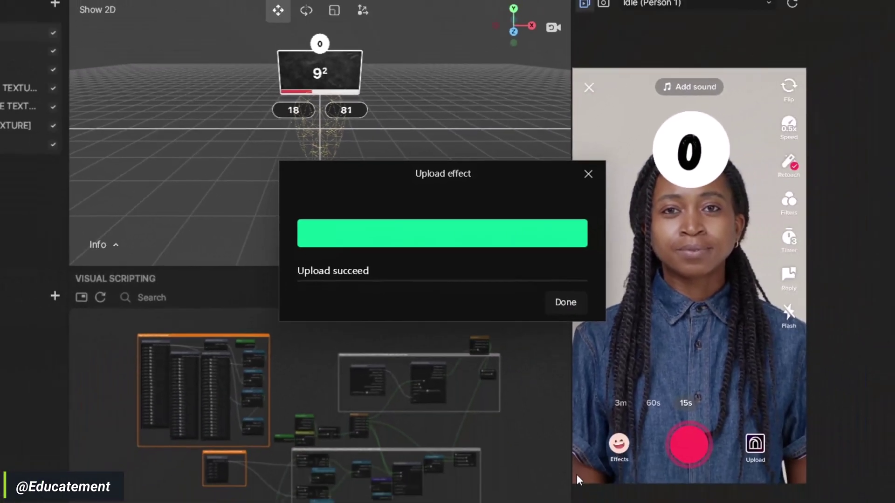
left_click(563, 302)
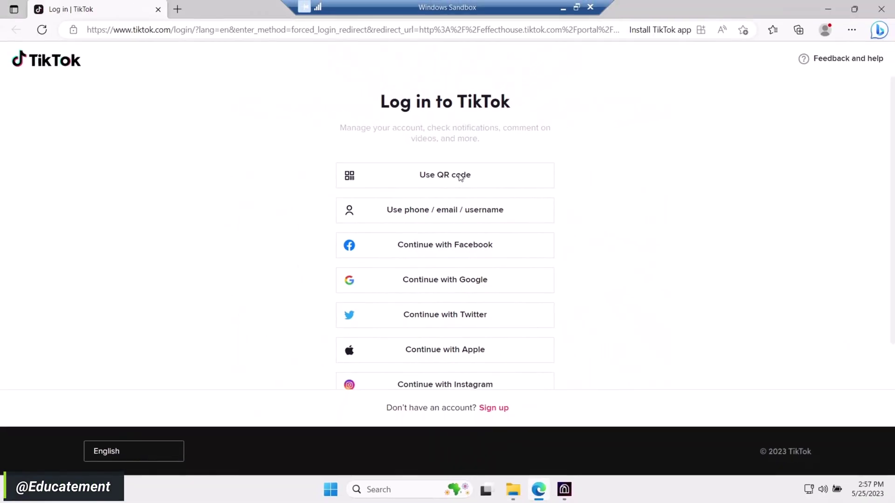
Step: Log in to TikTok with a QR code and choose to submit a new effect
left_click(461, 178)
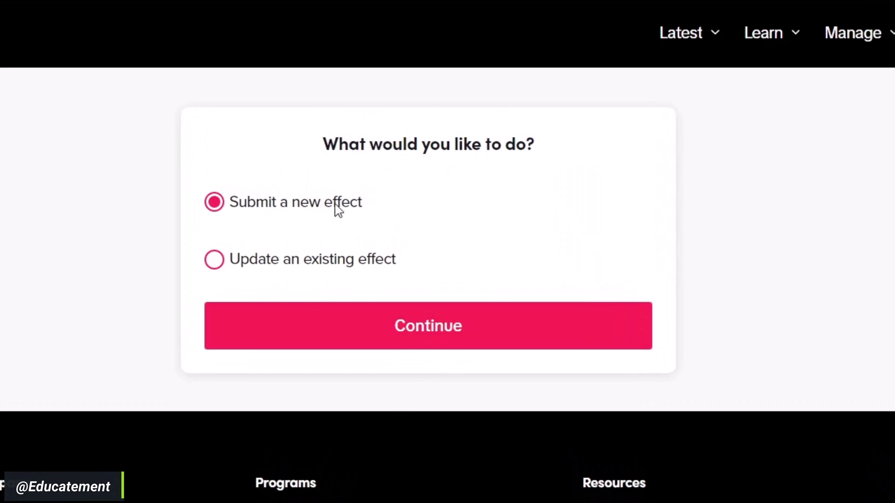
left_click(443, 338)
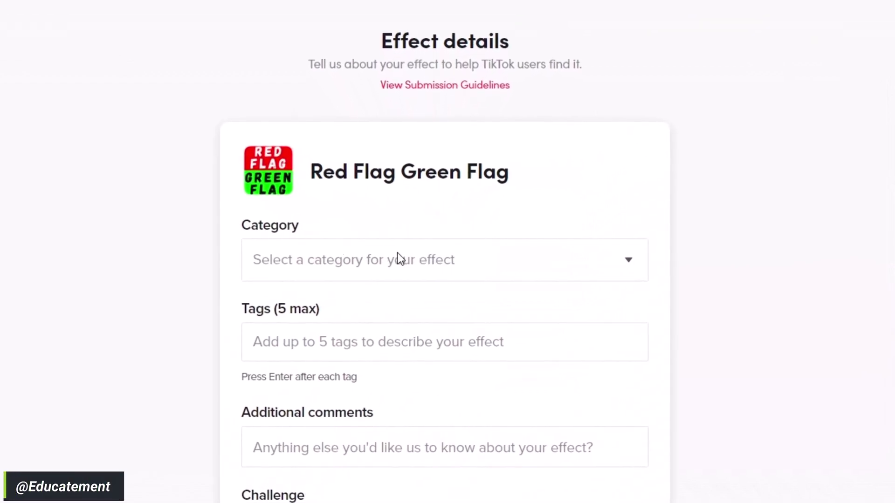
Step: Set category Interactive and add tags red flag, green flag, quiz game, tiktok quiz, tiktok filter
left_click(397, 253)
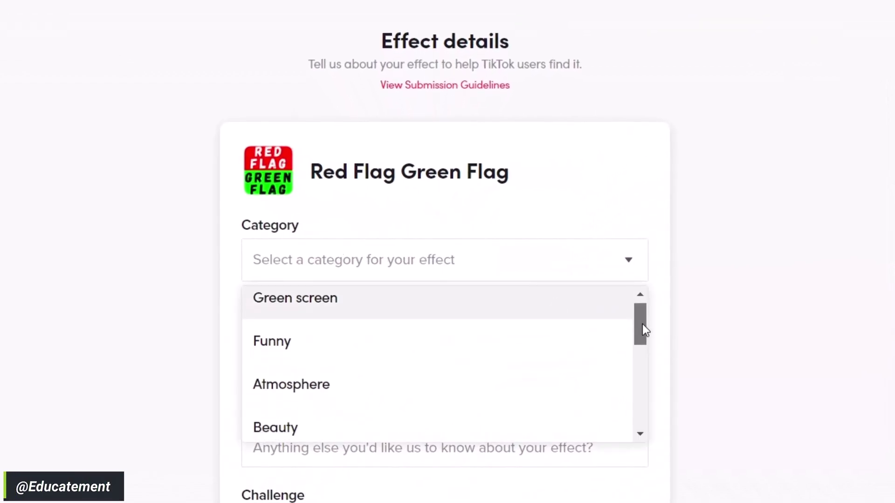
mouse_move(643, 324)
left_mouse_down()
mouse_move(664, 427)
mouse_move(662, 358)
left_mouse_up()
left_click(321, 372)
left_click(382, 342)
type("red flag")
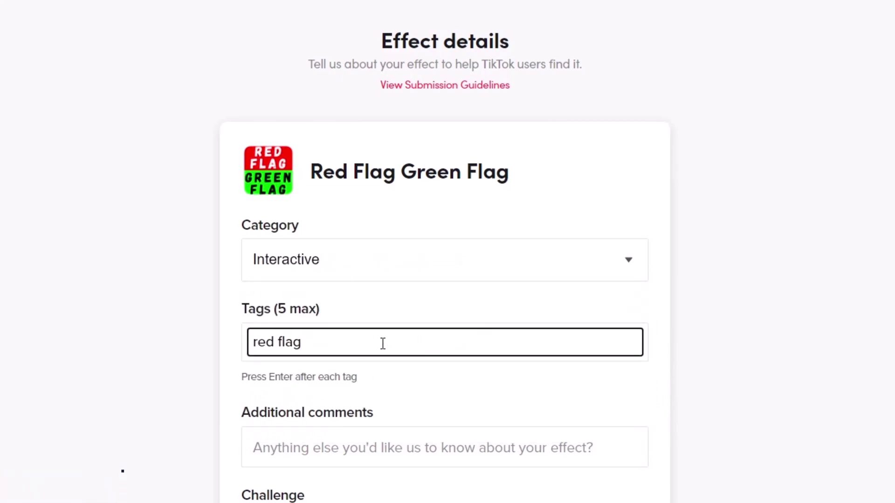
key("Return")
type("green flag")
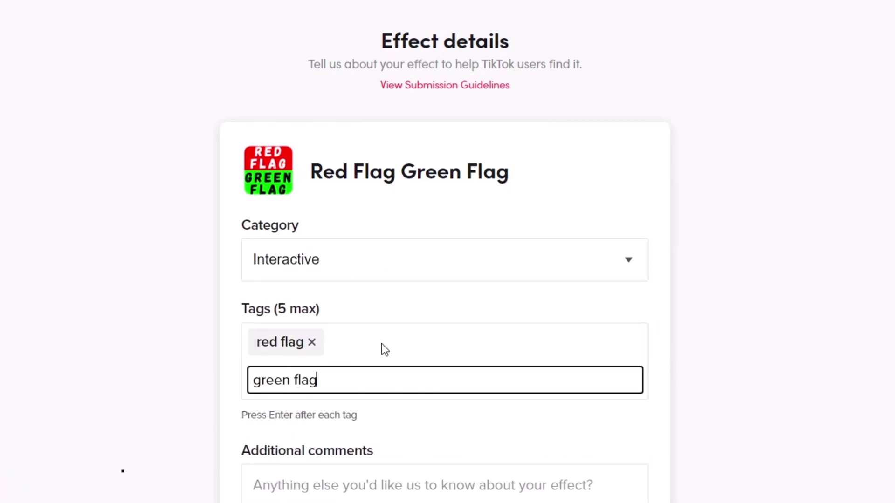
key("Return")
type("quiz game")
key("Return")
type("tiktok quiz")
key("Return")
type("tiktok filter")
key("Return")
scroll(377, 212, "down", 5)
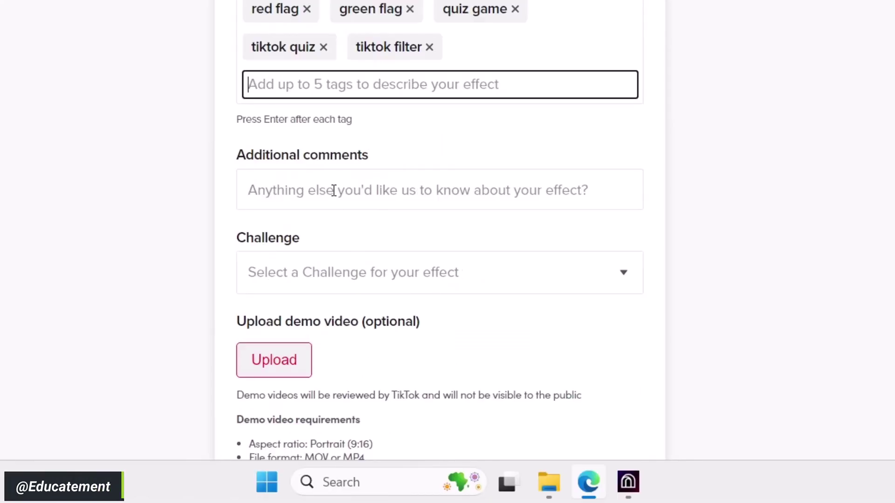
Step: Add a comment about the new filter and attach demo video.mp4 from Downloads
left_click(337, 189)
type("Check out new filter Red")
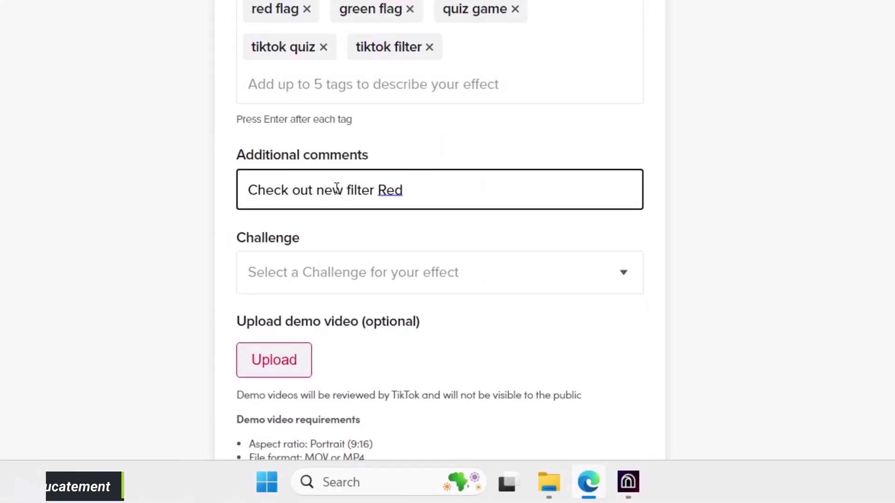
type(" Flag Green Flag")
scroll(559, 219, "down", 3)
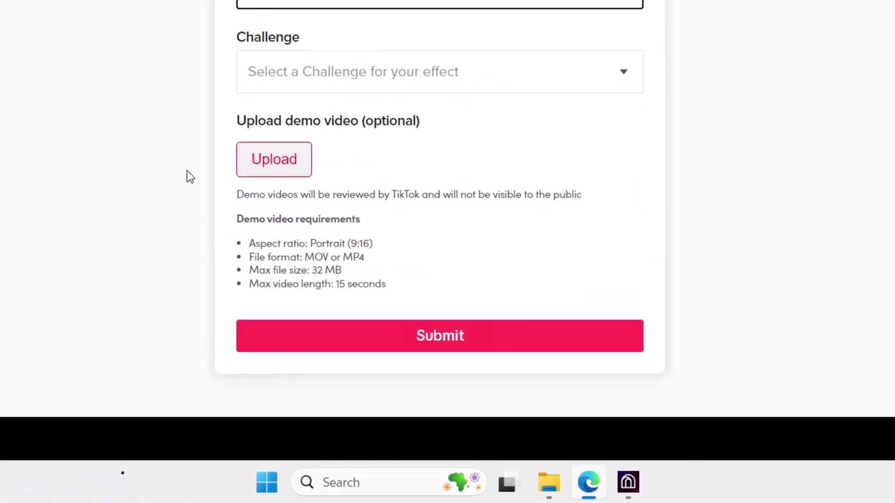
scroll(186, 172, "up", 1)
left_click_drag(233, 196, 354, 197)
left_click(272, 238)
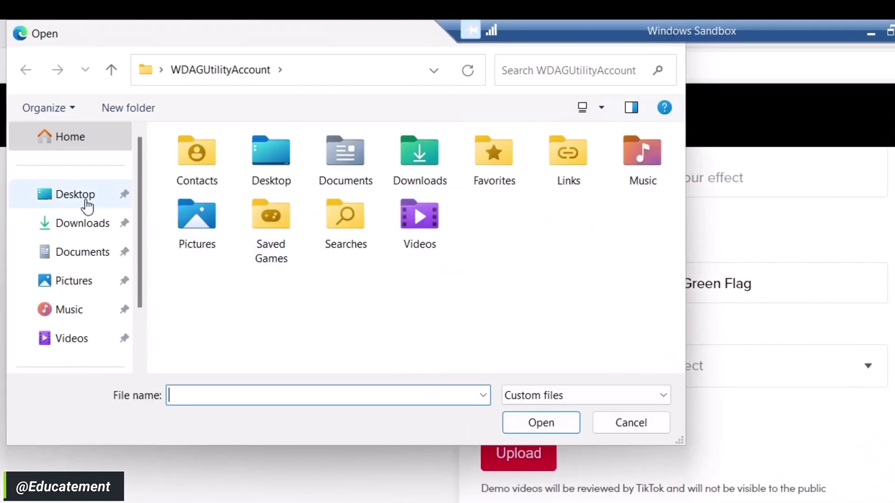
left_click(81, 223)
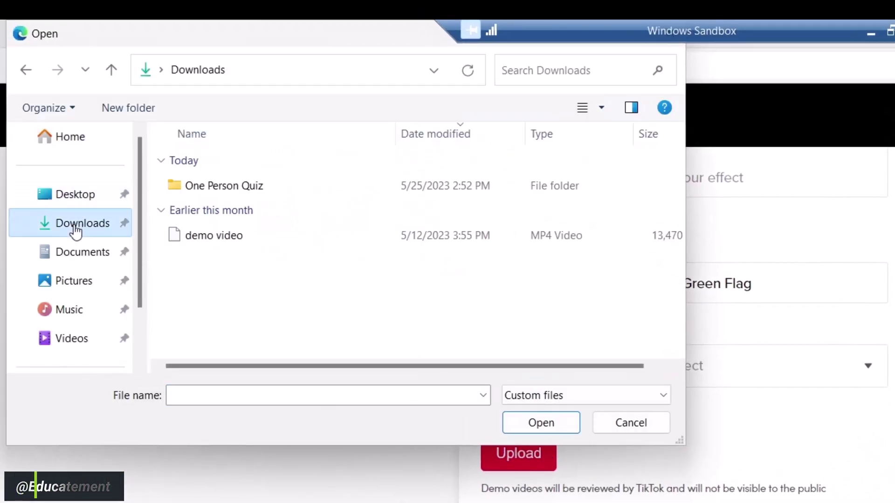
left_click(224, 235)
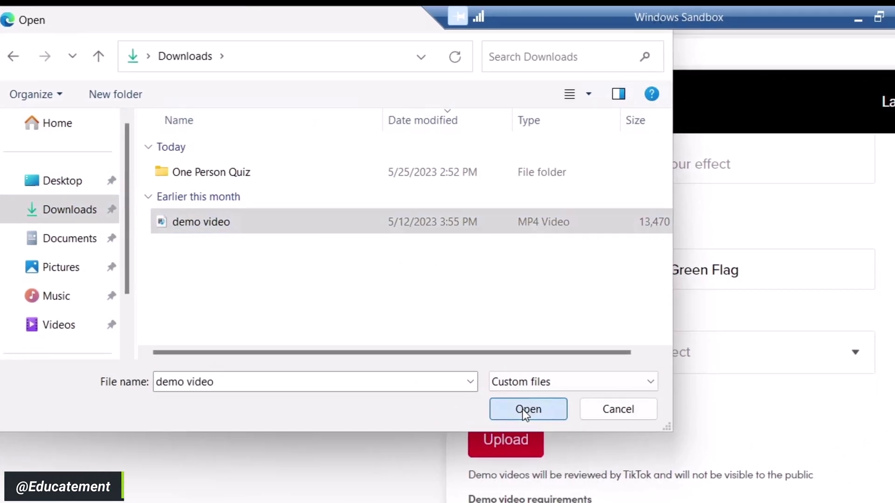
left_click(540, 423)
left_click(494, 203)
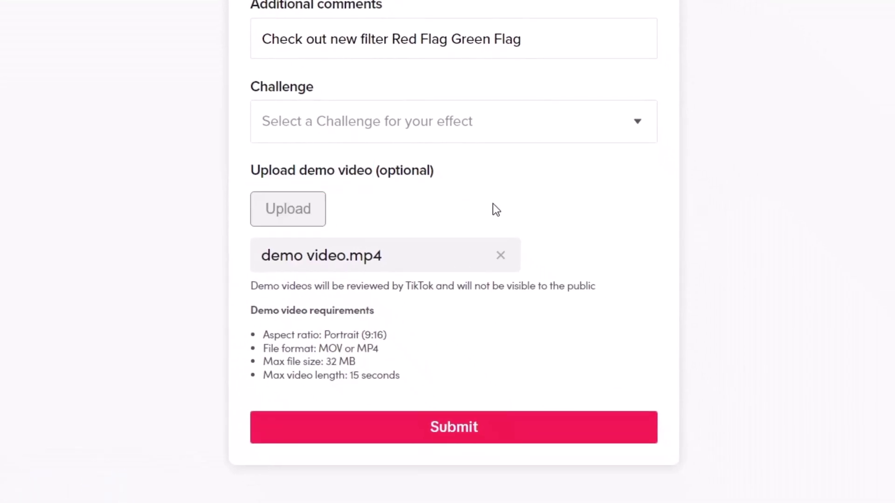